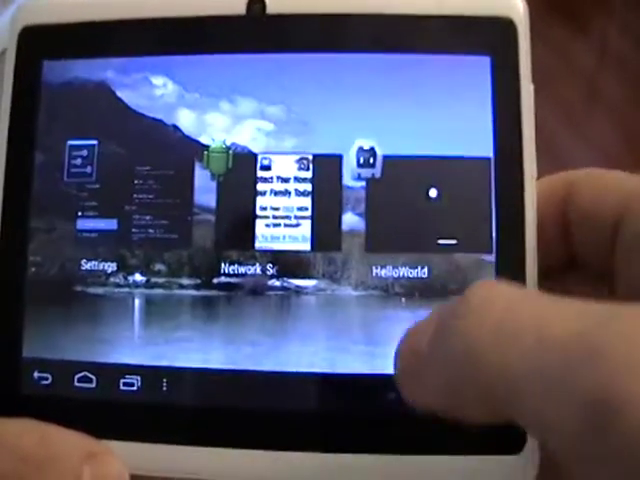
{"action": "left_click", "coordinate": [430, 215]}
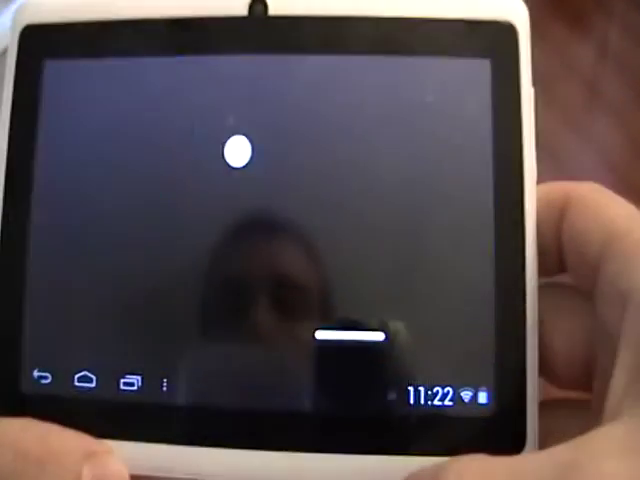